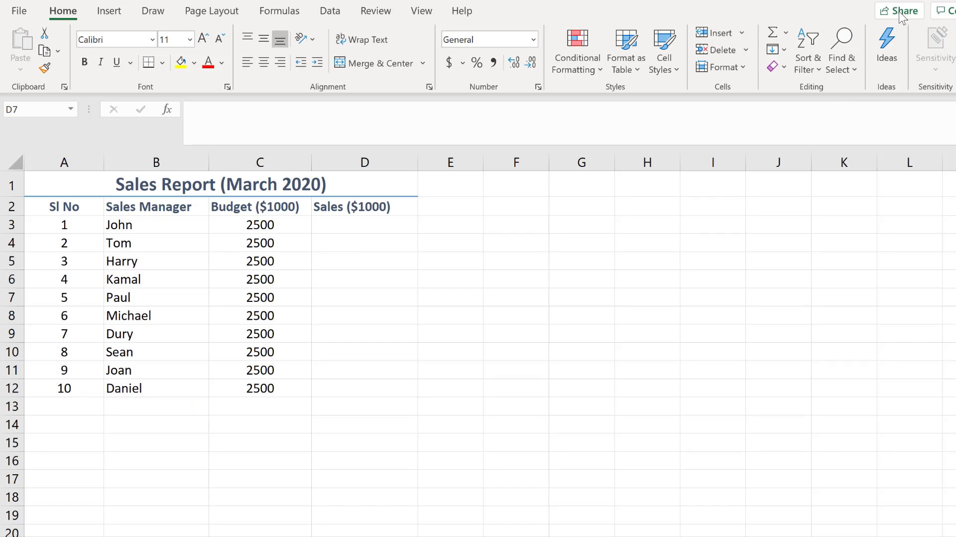
Step: Create a sharing link for the workbook that lets anyone with the link edit, and copy it
{"action": "left_click", "coordinate": [902, 17]}
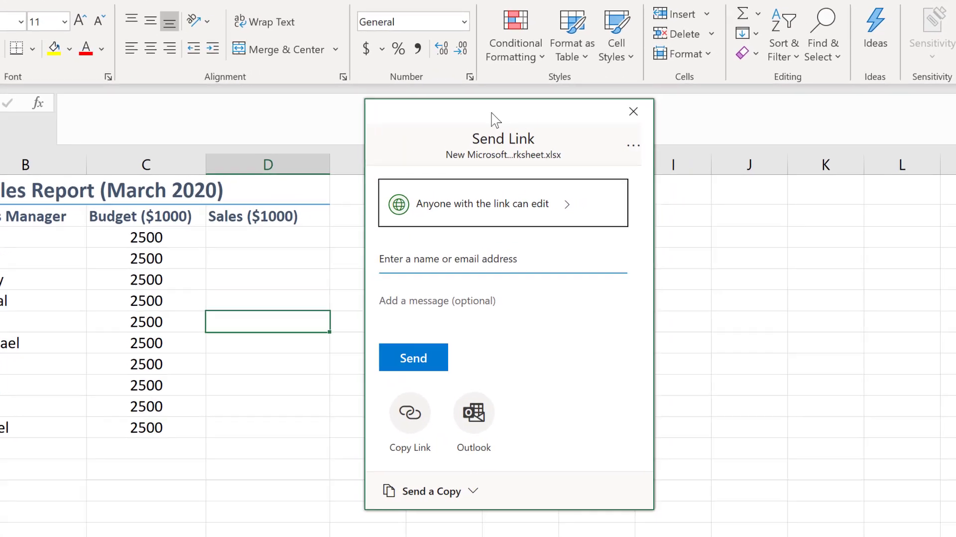
{"action": "left_click", "coordinate": [431, 219]}
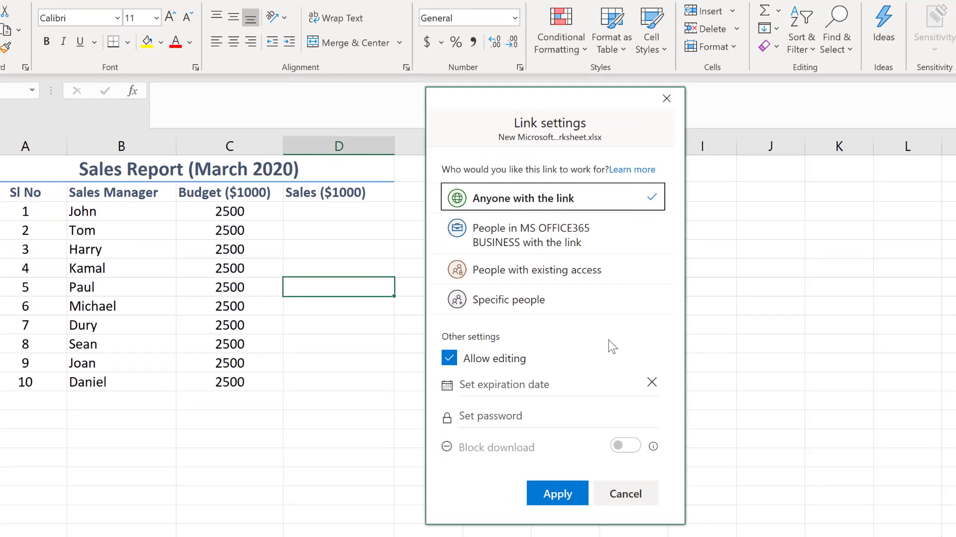
{"action": "left_click", "coordinate": [566, 500]}
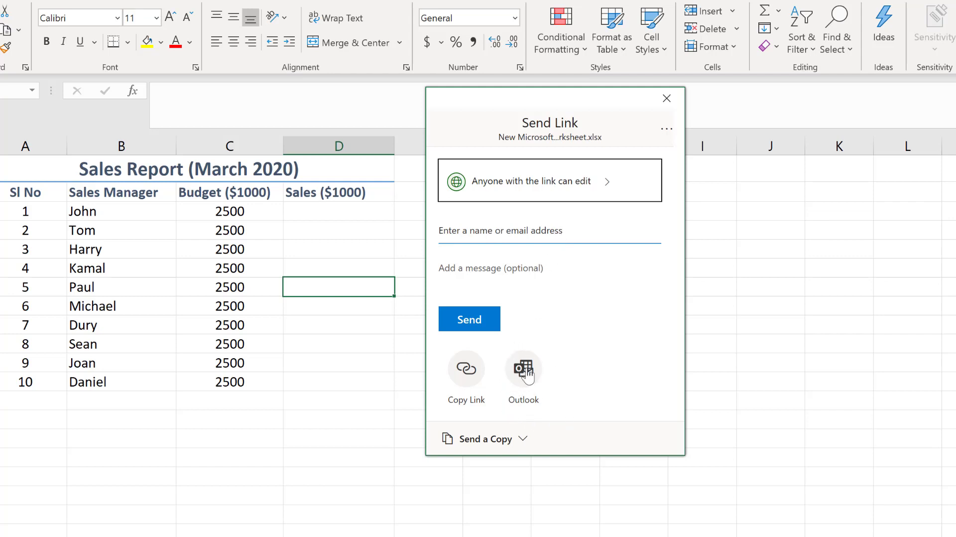
{"action": "left_click", "coordinate": [469, 374]}
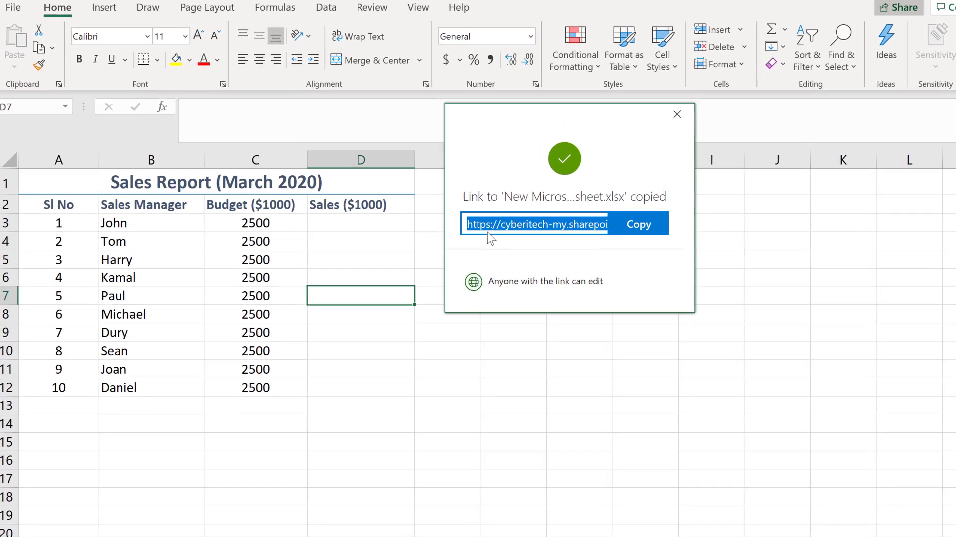
{"action": "left_click", "coordinate": [652, 232]}
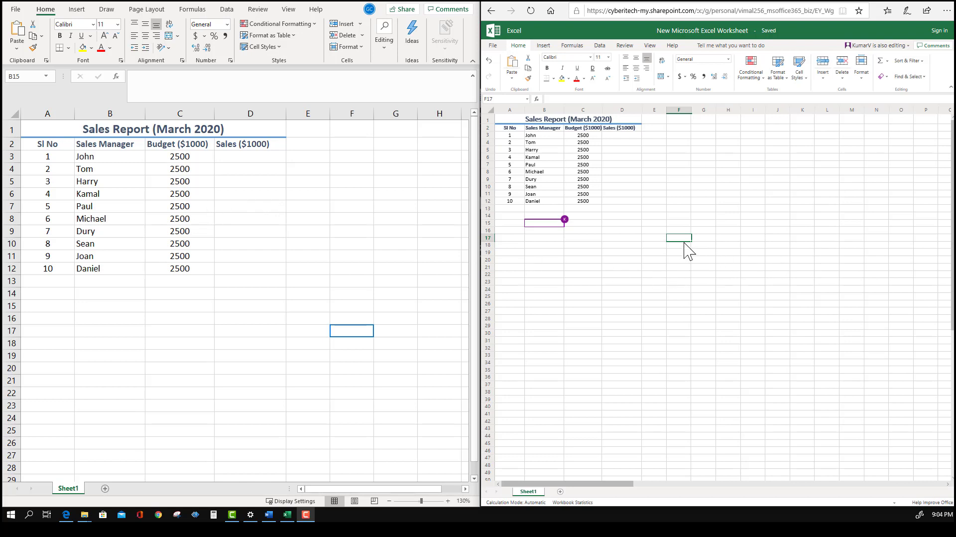
Step: Select cell G15 in the browser copy and check each co-author's current cell location in both workbook windows
{"action": "left_click", "coordinate": [703, 223]}
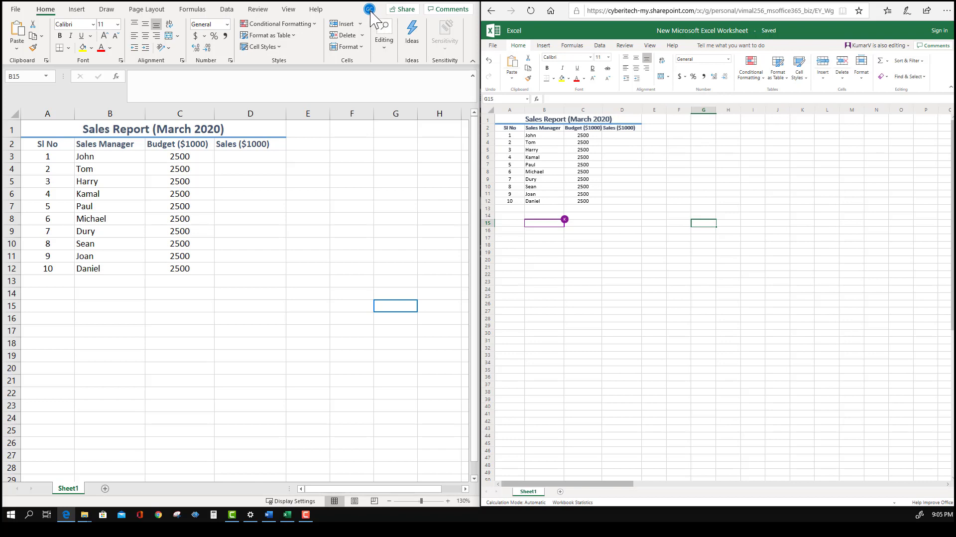
{"action": "key", "text": "alt+Tab"}
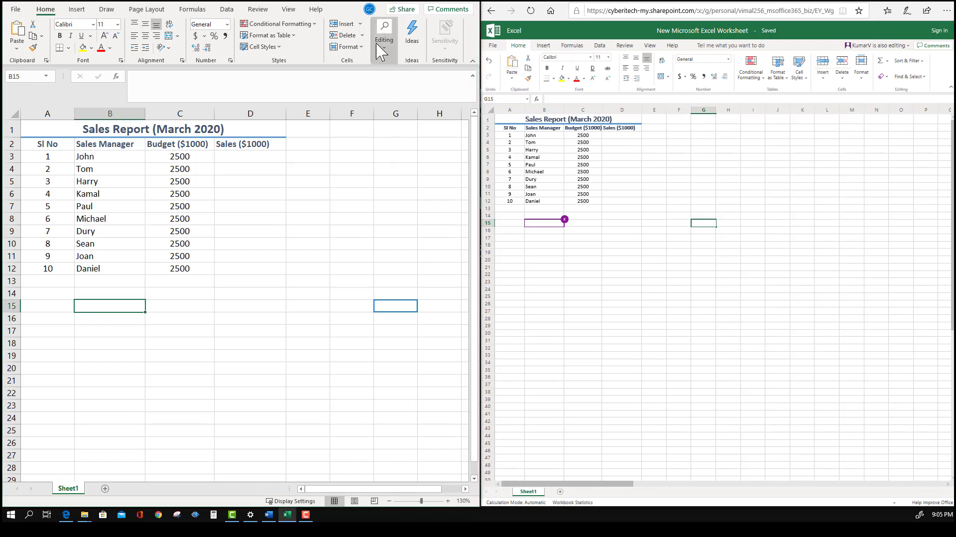
{"action": "left_click", "coordinate": [370, 10]}
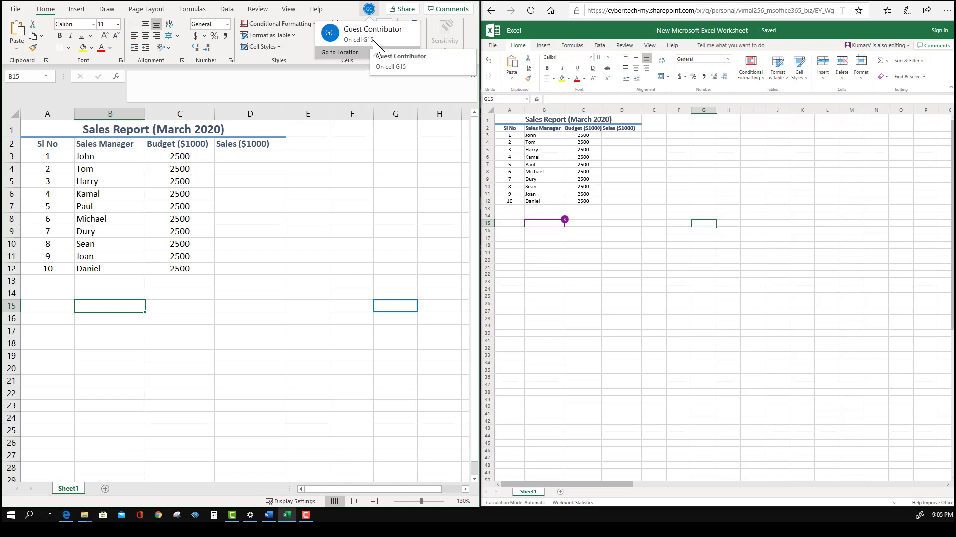
{"action": "left_click", "coordinate": [869, 48]}
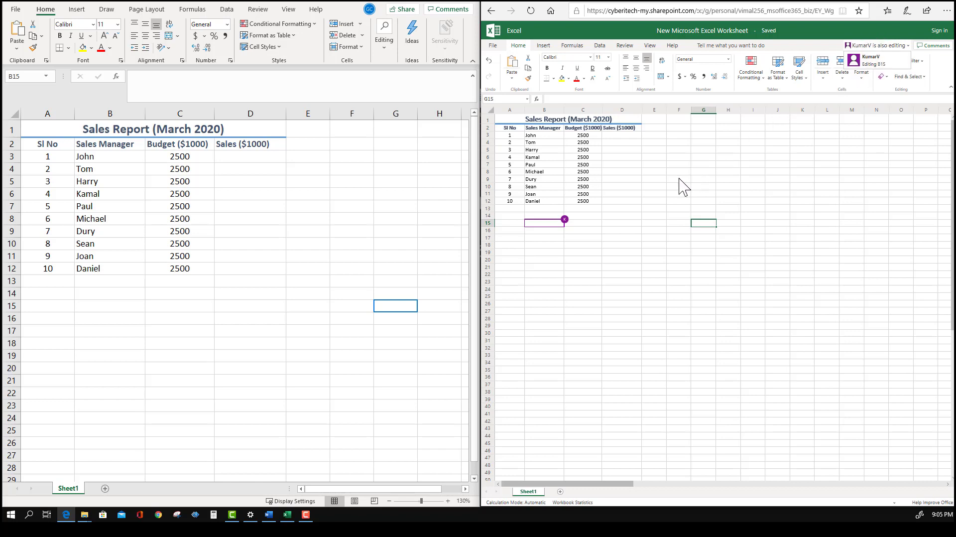
Step: Enter 1000 as the sales figure in cell D4 of the browser copy
{"action": "left_click", "coordinate": [629, 177]}
{"action": "left_click", "coordinate": [623, 164]}
{"action": "left_click", "coordinate": [623, 142]}
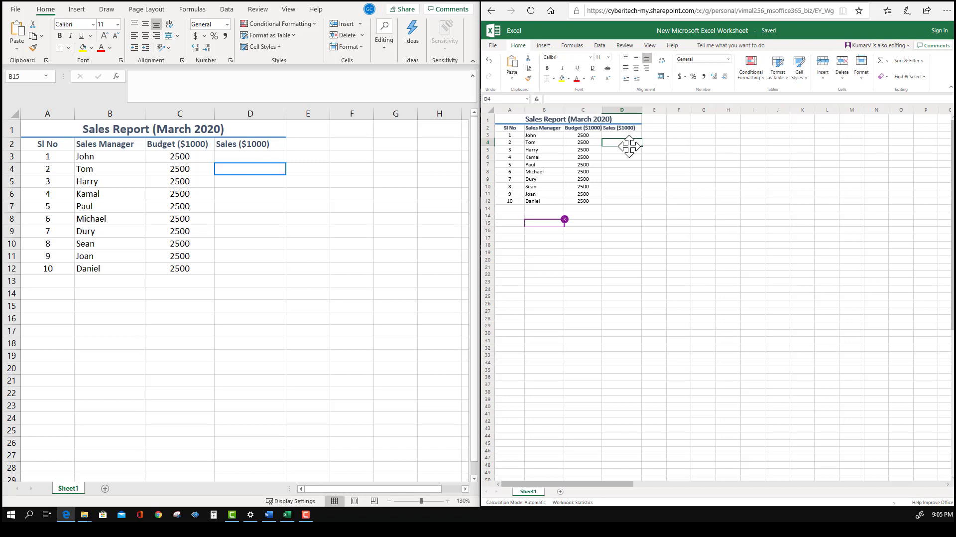
{"action": "type", "text": "1000"}
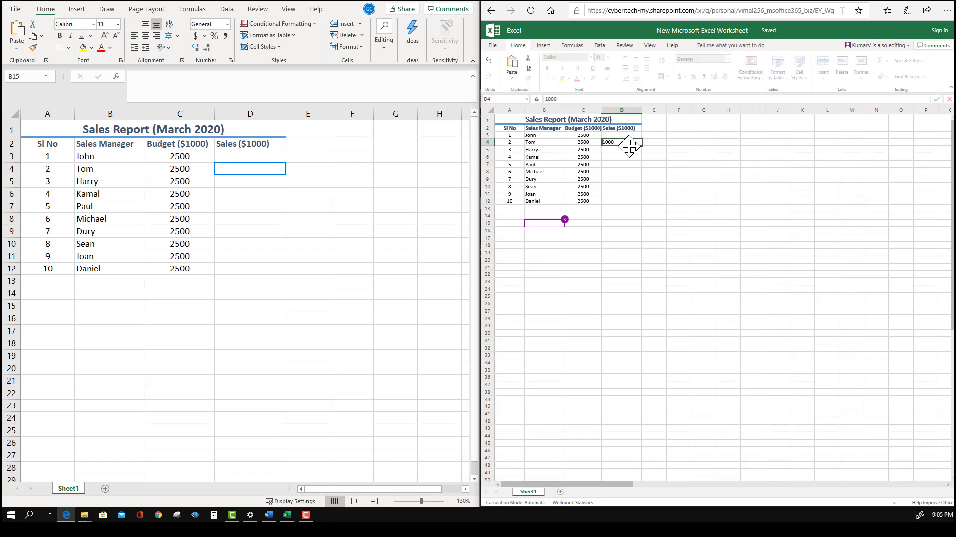
{"action": "key", "text": "Return"}
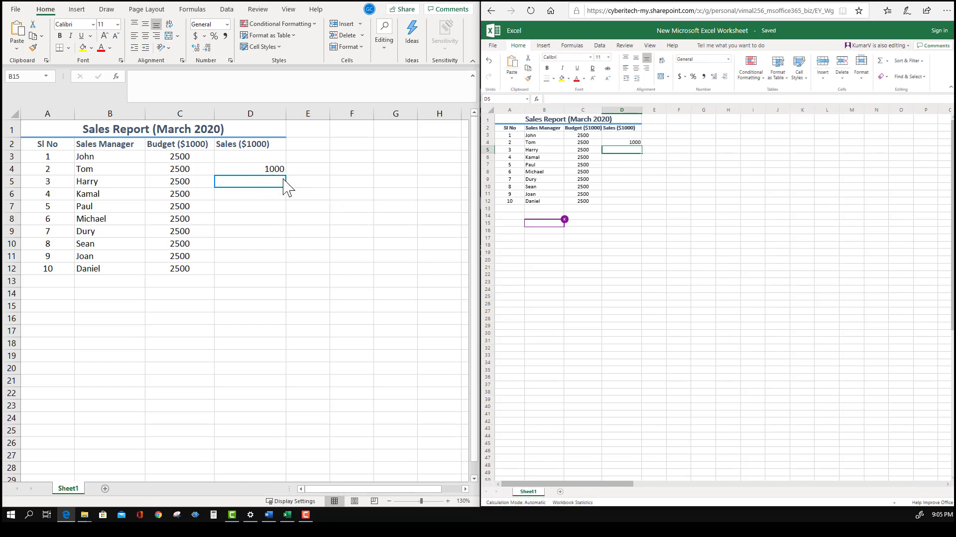
Step: Enter 11200 as the sales figure in cell D8 of the desktop workbook
{"action": "left_click", "coordinate": [266, 219]}
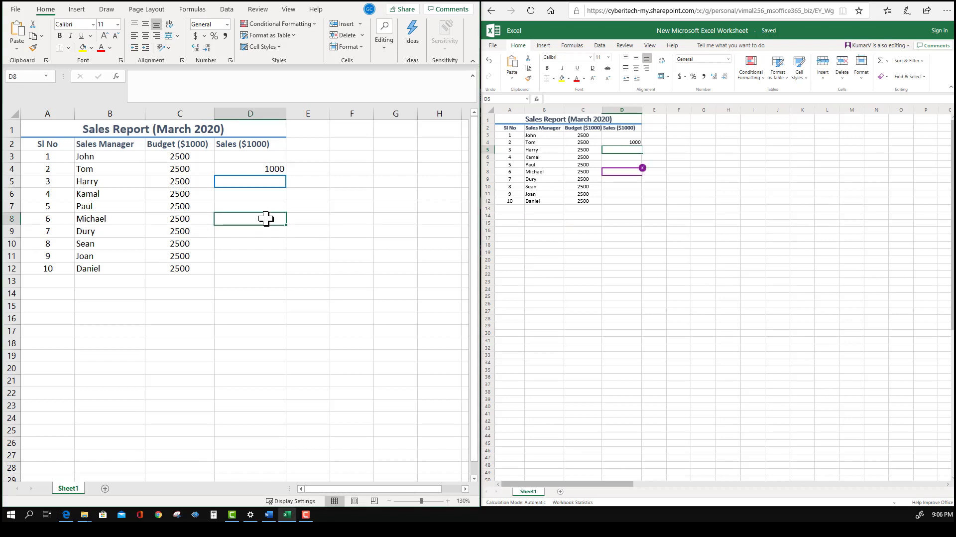
{"action": "type", "text": "1"}
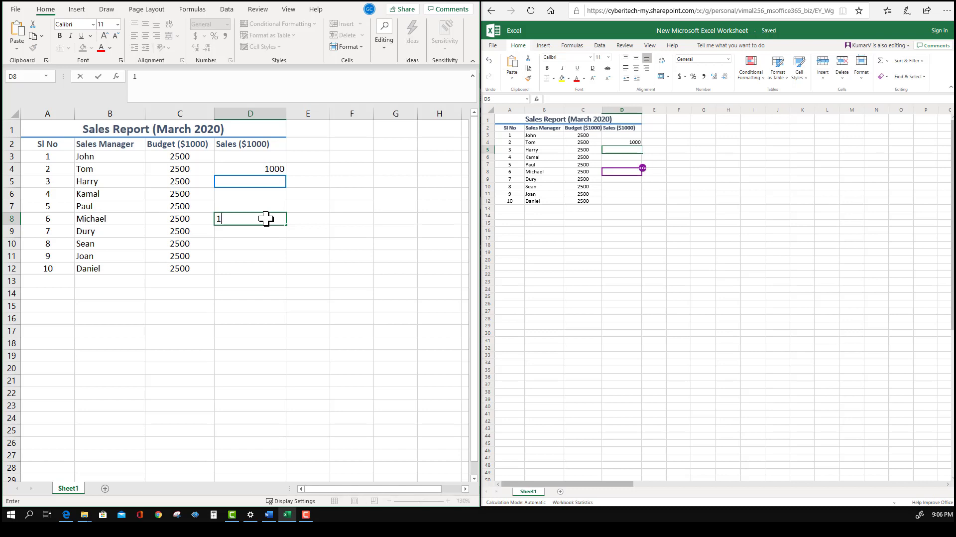
{"action": "type", "text": "0000"}
{"action": "key", "text": "BackSpace"}
{"action": "key", "text": "BackSpace"}
{"action": "key", "text": "BackSpace"}
{"action": "key", "text": "BackSpace"}
{"action": "type", "text": "1200"}
{"action": "key", "text": "Return"}
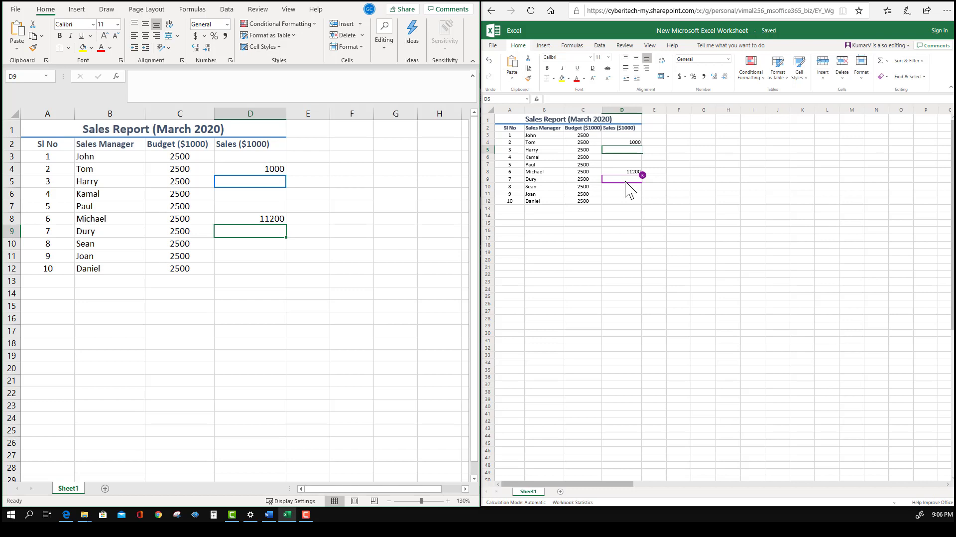
Step: Select cell D6 in the desktop workbook and show the workbook's comments
{"action": "key", "text": "F10"}
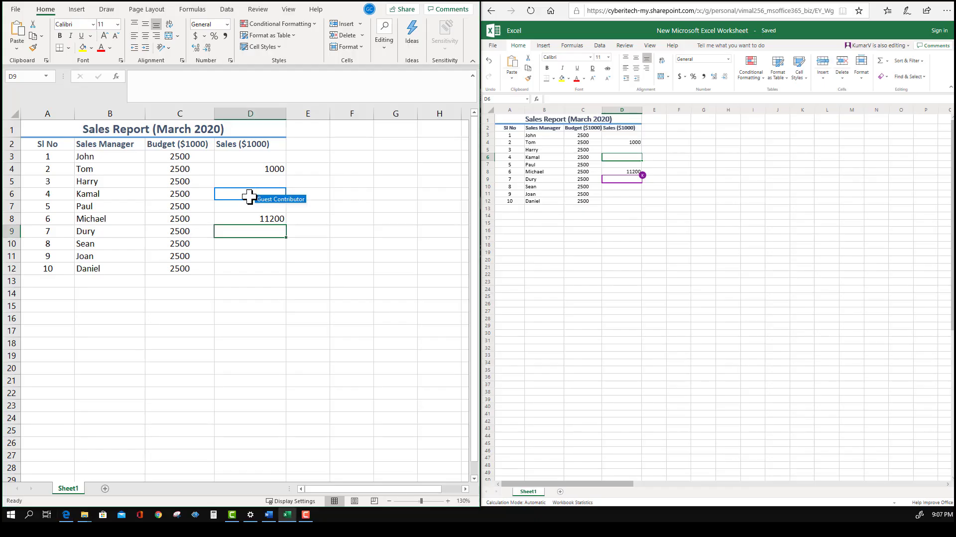
{"action": "left_click", "coordinate": [243, 182]}
{"action": "left_click", "coordinate": [104, 194]}
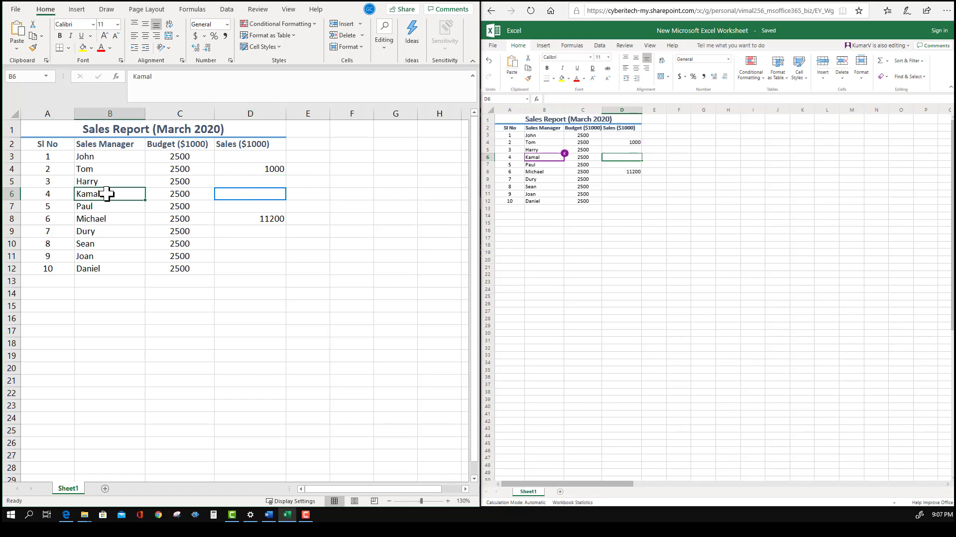
{"action": "left_click", "coordinate": [233, 193]}
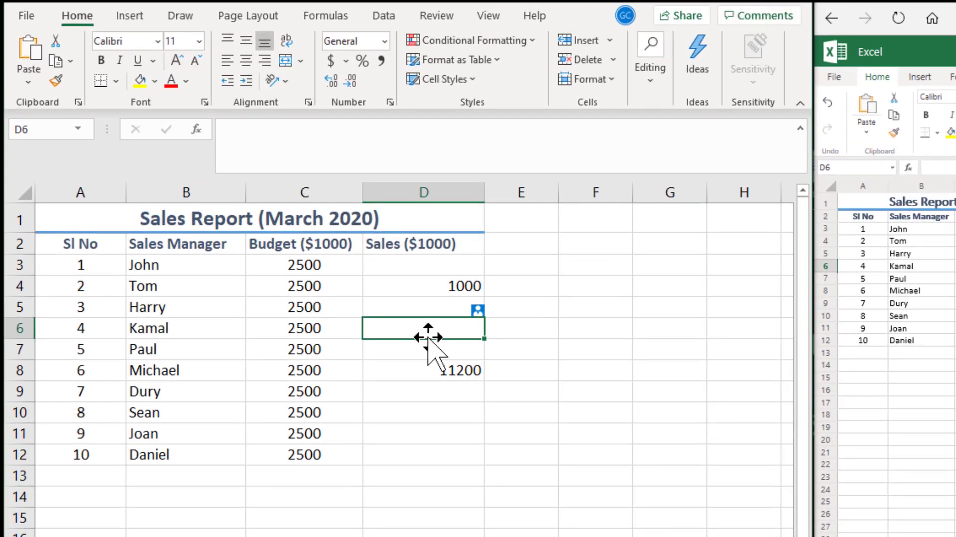
{"action": "left_click", "coordinate": [752, 17]}
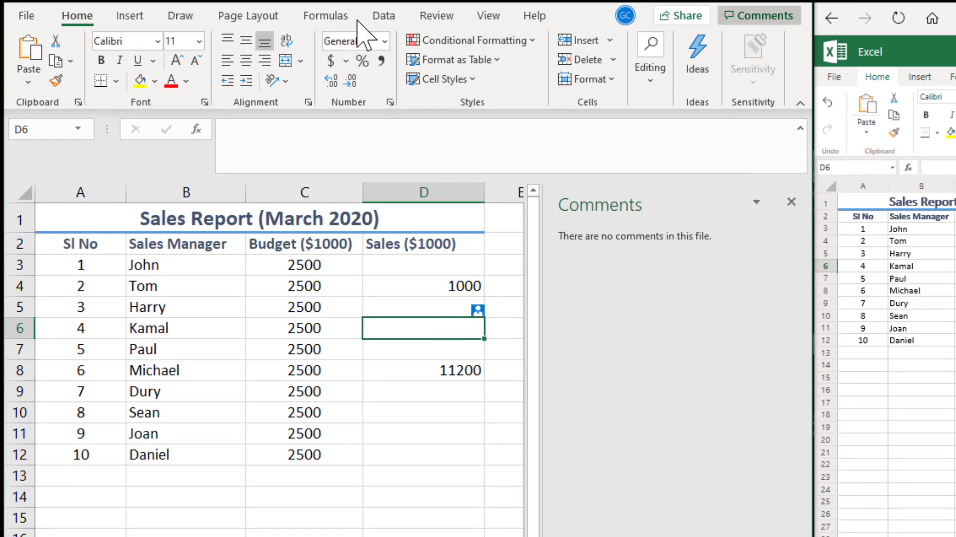
Step: Post a new comment on cell D6 addressing that row's sales manager by first name, followed by "please enetr data"
{"action": "left_click", "coordinate": [428, 18]}
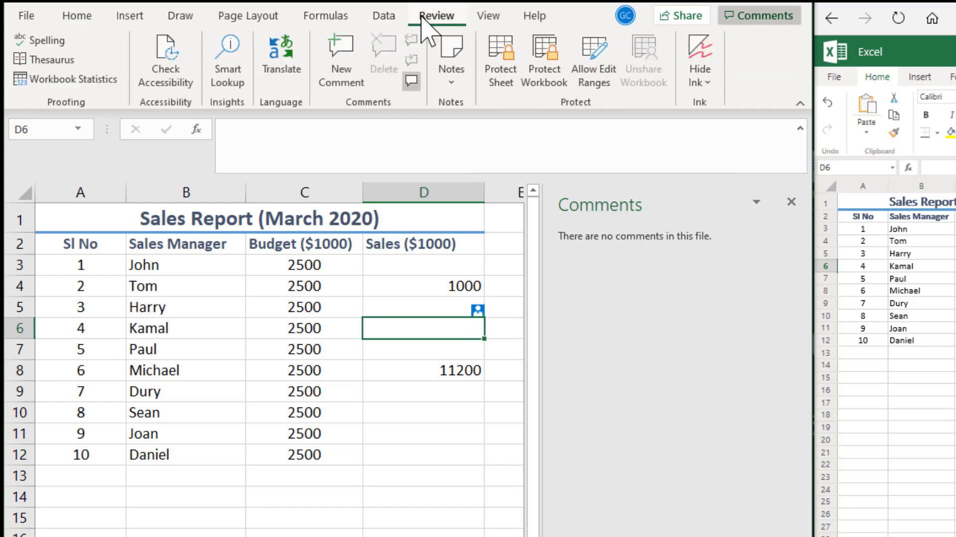
{"action": "left_click", "coordinate": [352, 62]}
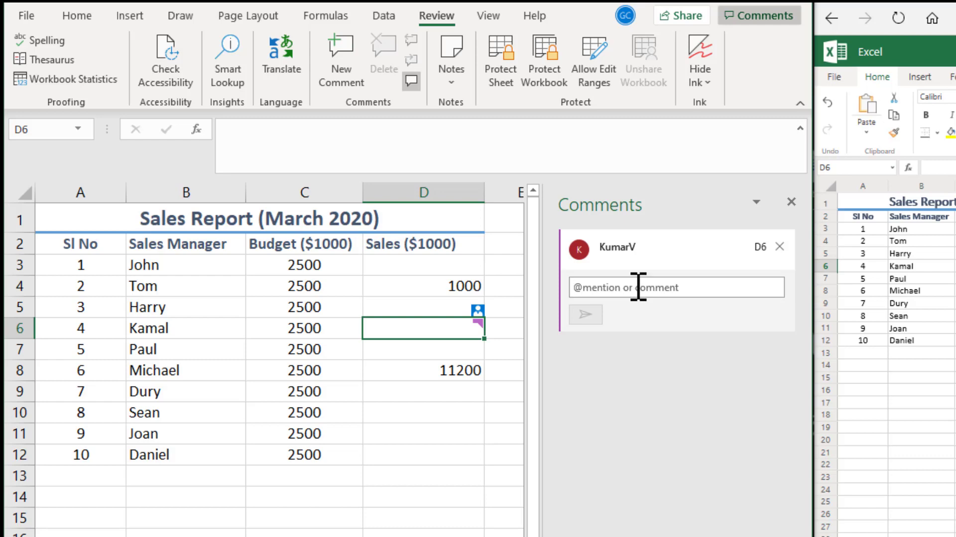
{"action": "type", "text": "KA"}
{"action": "key", "text": "BackSpace"}
{"action": "type", "text": "a"}
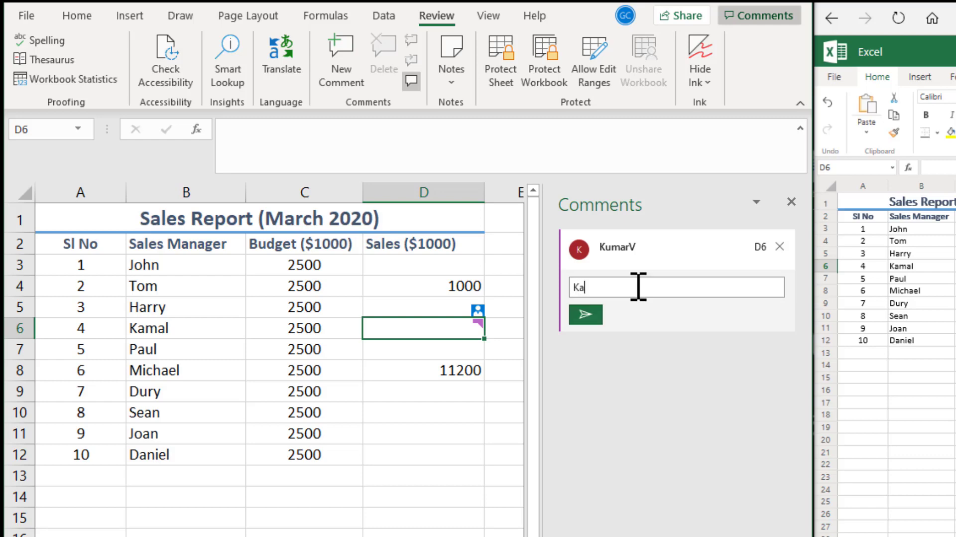
{"action": "type", "text": "mal, please enetr data"}
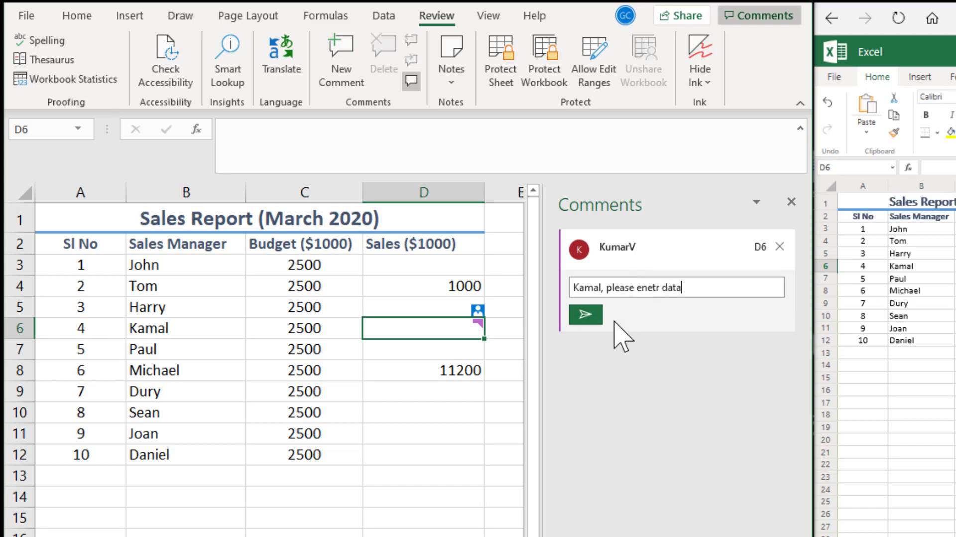
{"action": "left_click", "coordinate": [587, 316]}
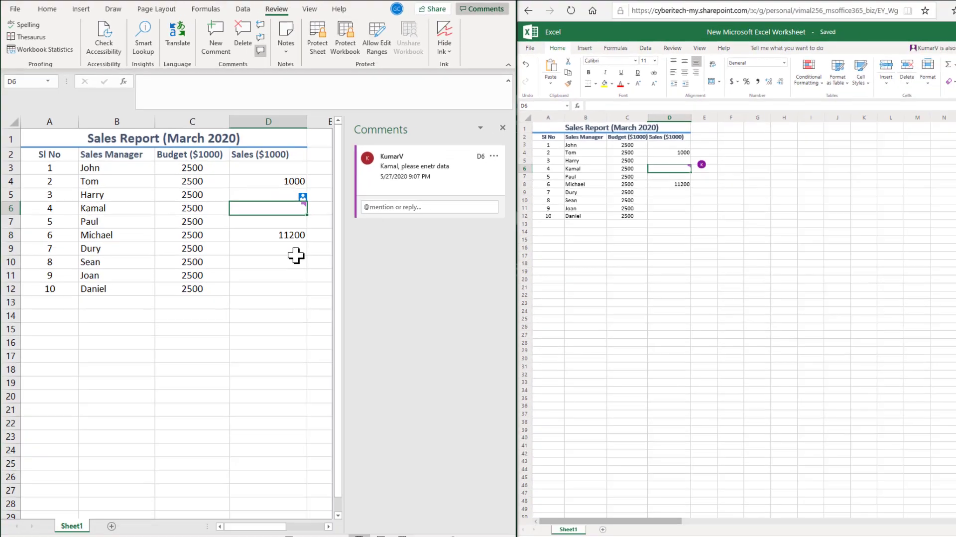
Step: Close the comments list in the desktop workbook and switch to the browser copy
{"action": "left_click", "coordinate": [466, 397]}
{"action": "left_click", "coordinate": [453, 328]}
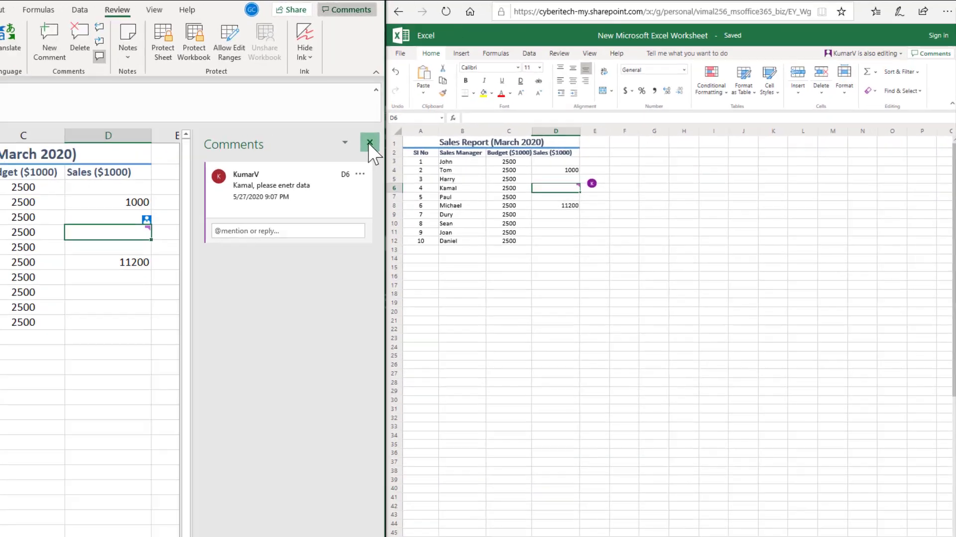
{"action": "left_click", "coordinate": [467, 119]}
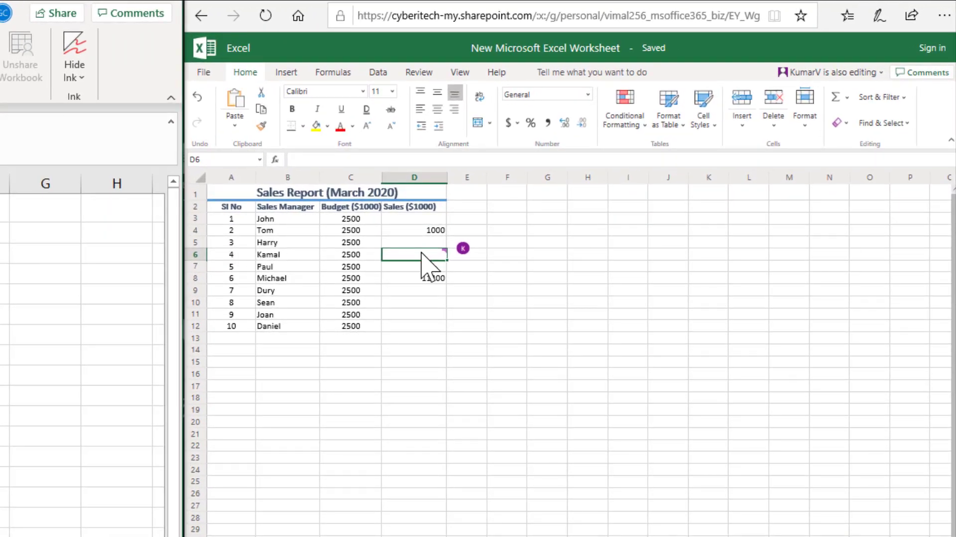
Step: Reply to the comment on cell D6 in the browser copy with "I have entered data"
{"action": "left_click", "coordinate": [423, 256]}
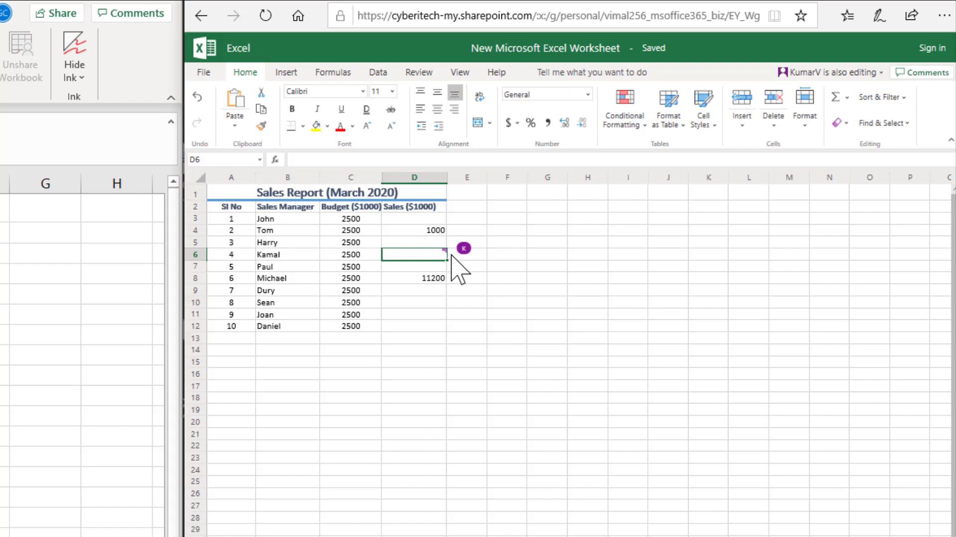
{"action": "mouse_move", "coordinate": [447, 256]}
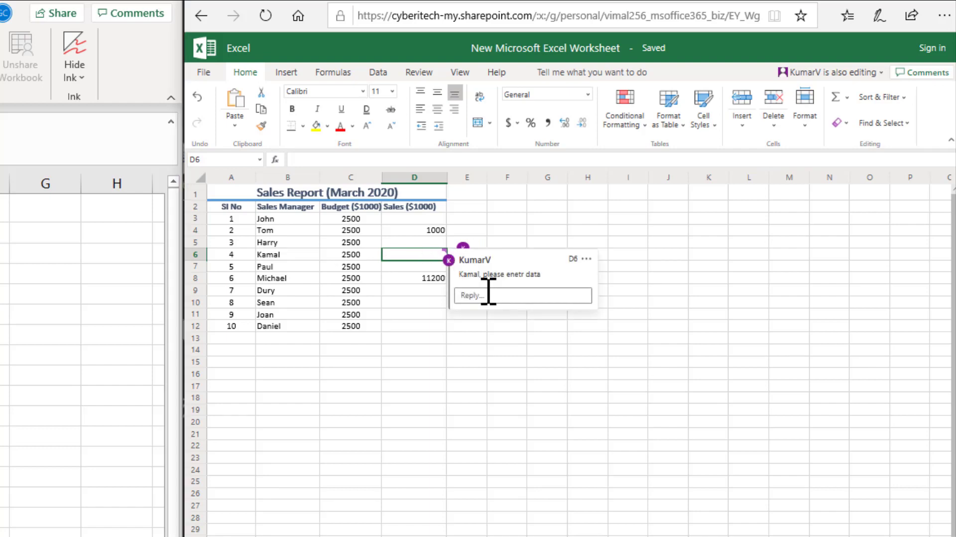
{"action": "left_click", "coordinate": [487, 295]}
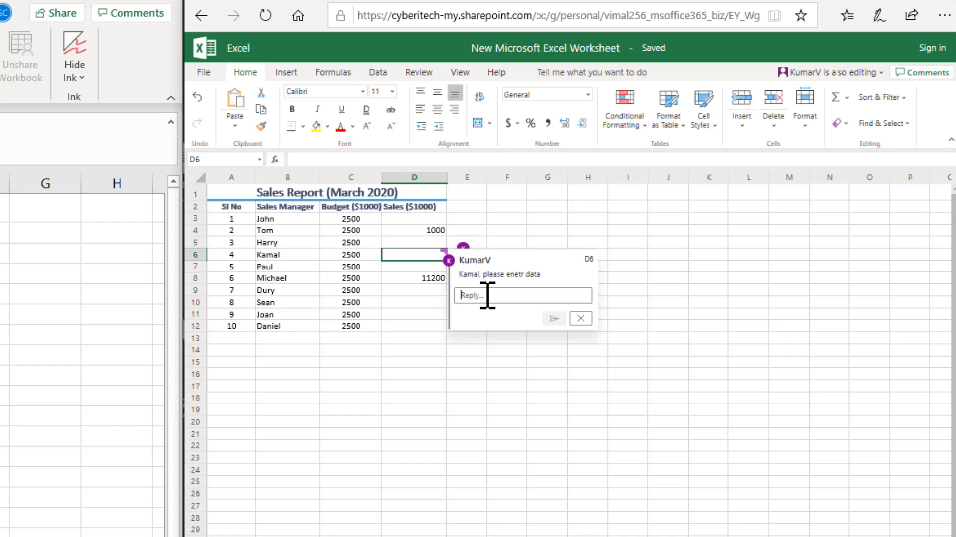
{"action": "type", "text": "I have entered data"}
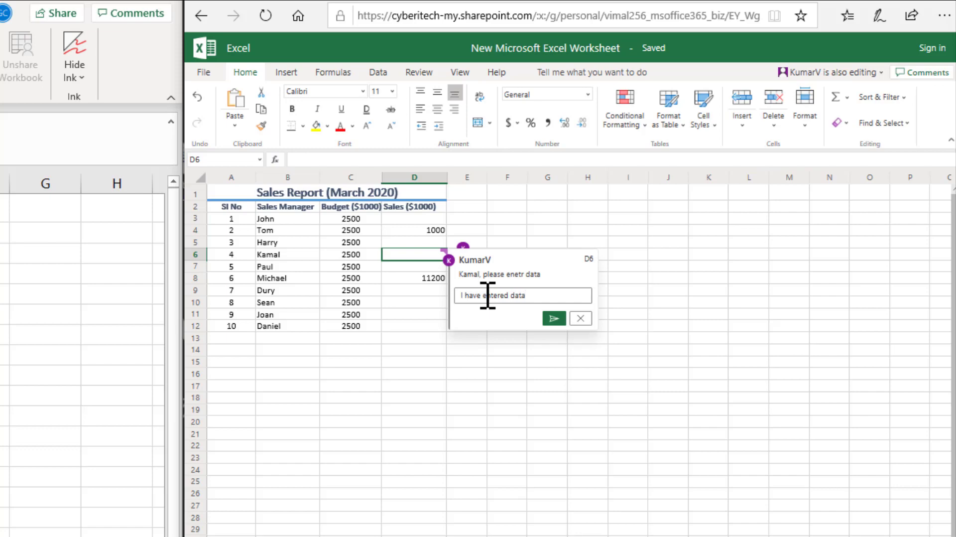
{"action": "left_click", "coordinate": [564, 321]}
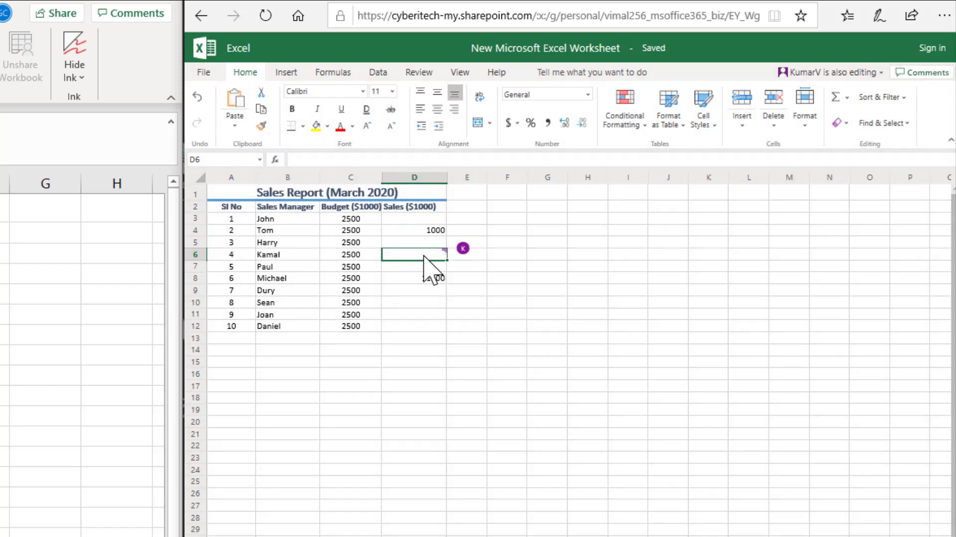
Step: Enter 1000 in cell D6 of the browser copy and view that cell's comment thread in the desktop workbook
{"action": "type", "text": "1000"}
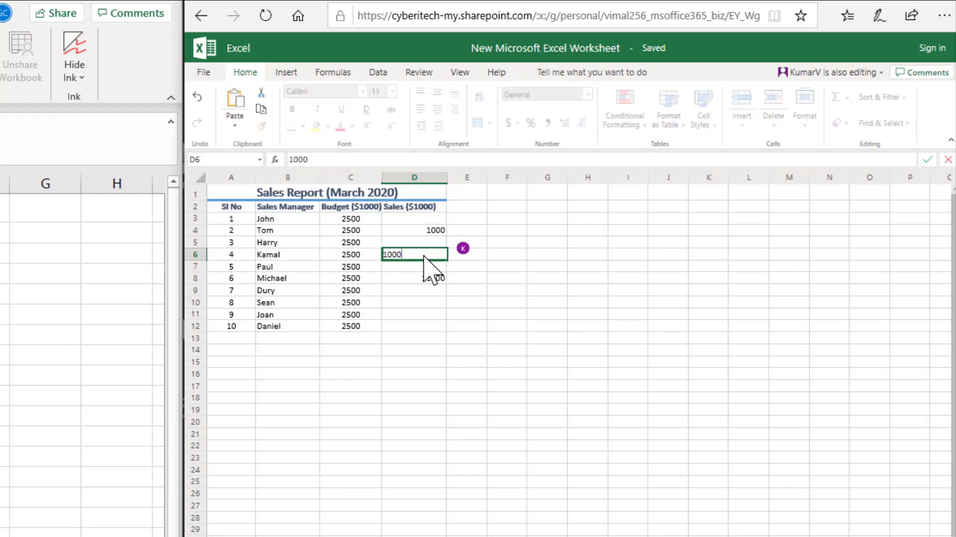
{"action": "key", "text": "Return"}
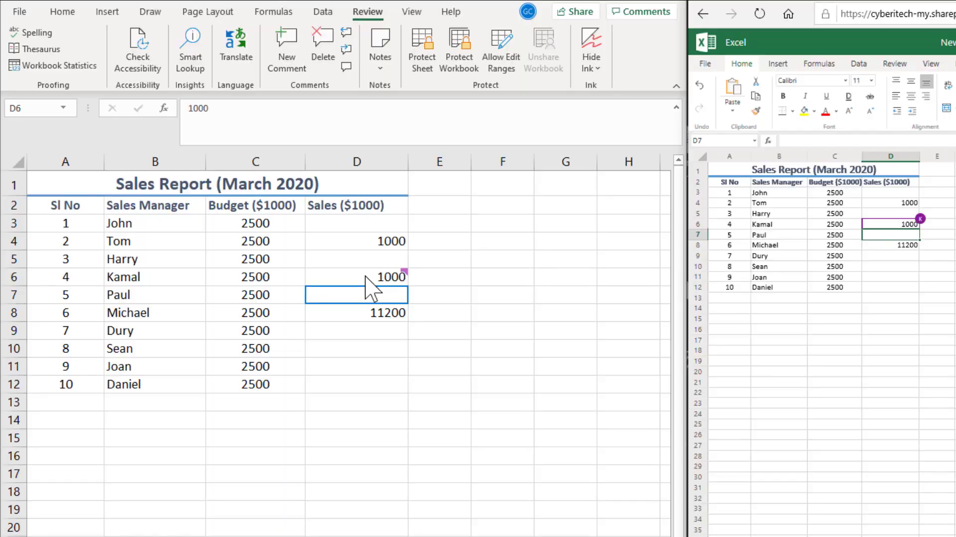
{"action": "left_click", "coordinate": [362, 277]}
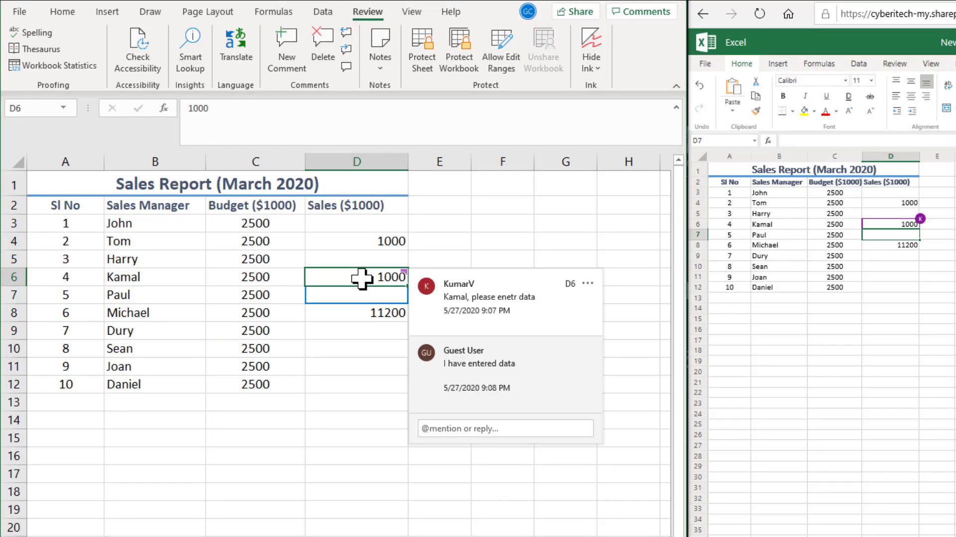
{"action": "mouse_move", "coordinate": [446, 365]}
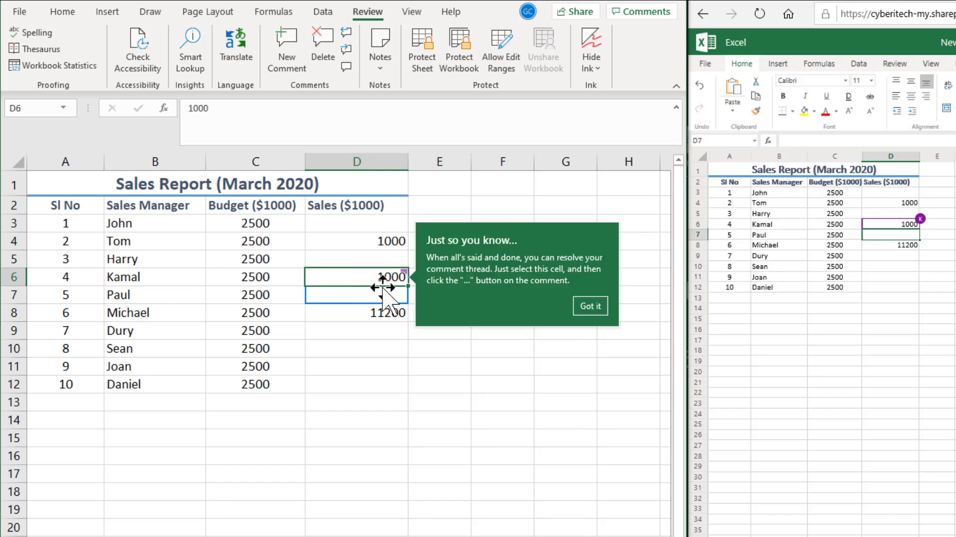
Step: Dismiss the comment-resolving tip and delete the reply "I have entered data" from cell D6's comment thread in the desktop workbook
{"action": "left_click", "coordinate": [587, 309]}
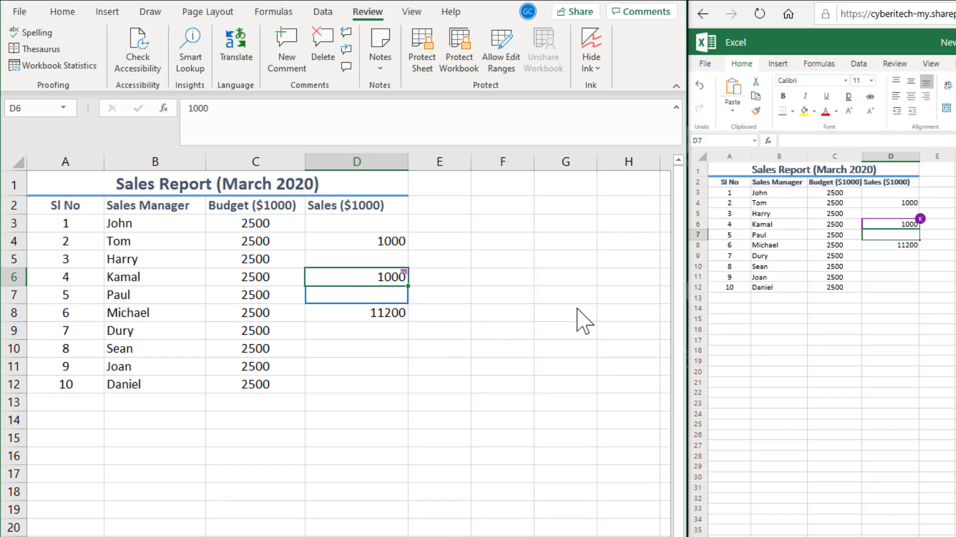
{"action": "mouse_move", "coordinate": [377, 282]}
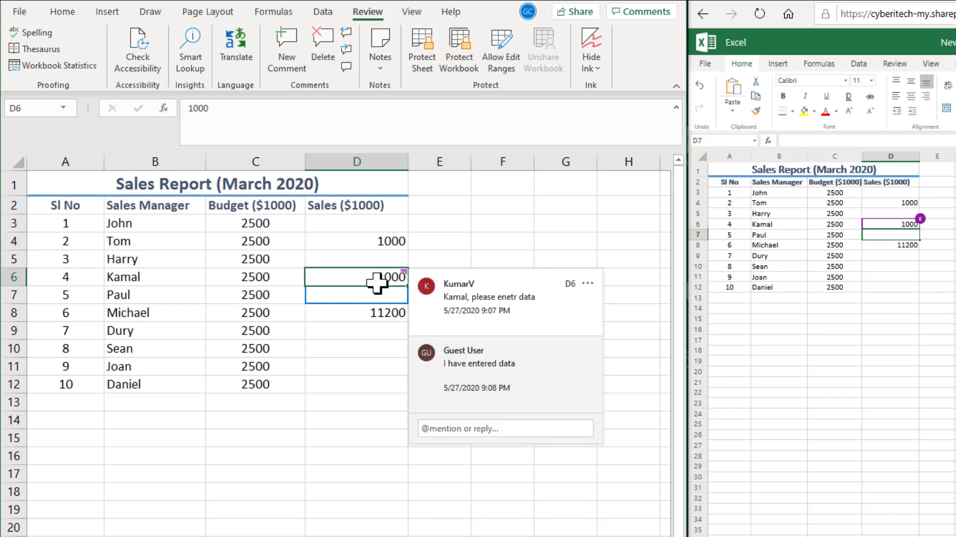
{"action": "mouse_move", "coordinate": [461, 364]}
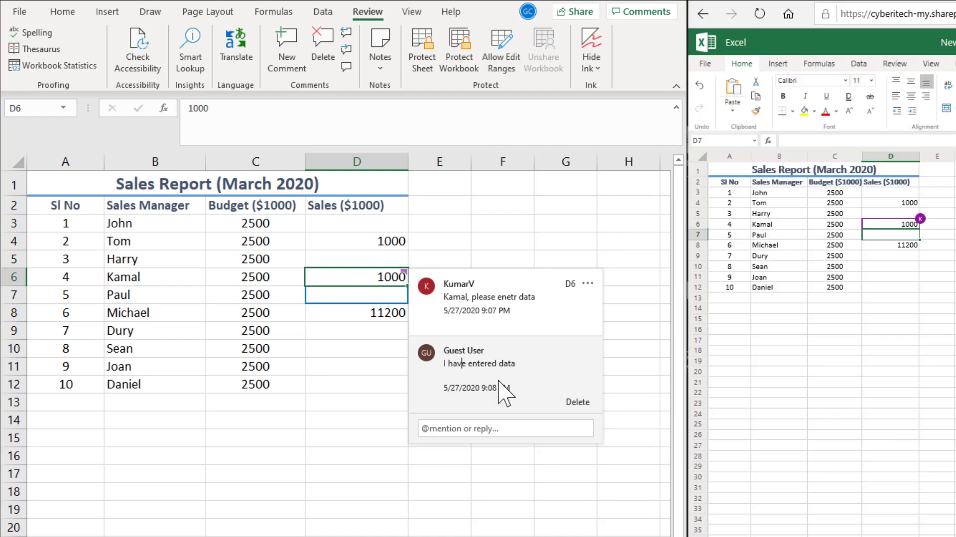
{"action": "left_click", "coordinate": [577, 402]}
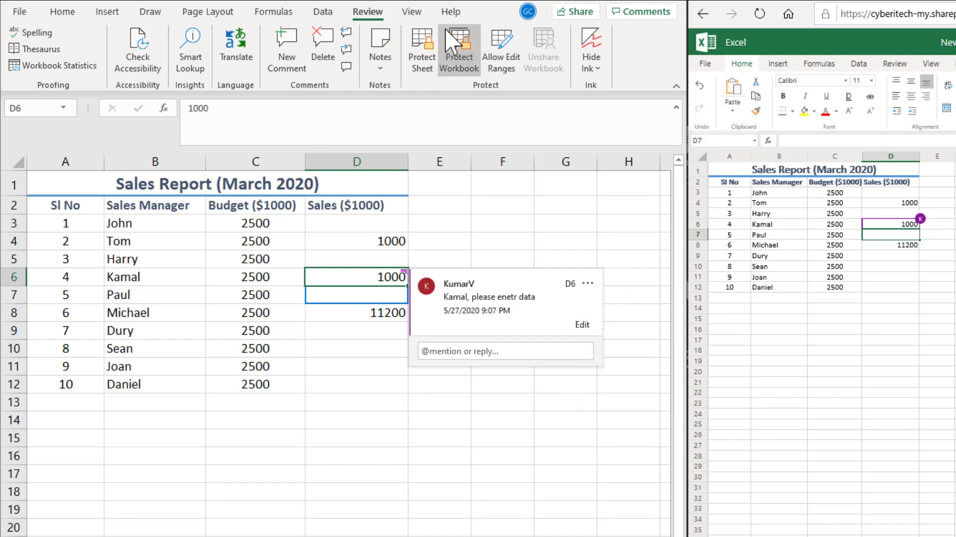
Step: Delete the remaining comment on cell D6 in the desktop workbook and check that cell in the browser copy
{"action": "left_click", "coordinate": [377, 16]}
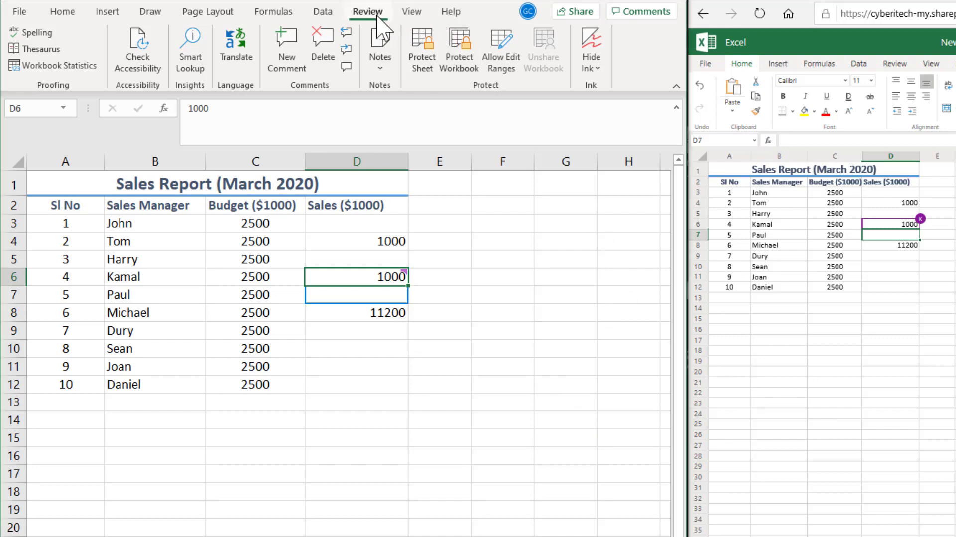
{"action": "left_click", "coordinate": [324, 50]}
{"action": "left_click", "coordinate": [442, 319]}
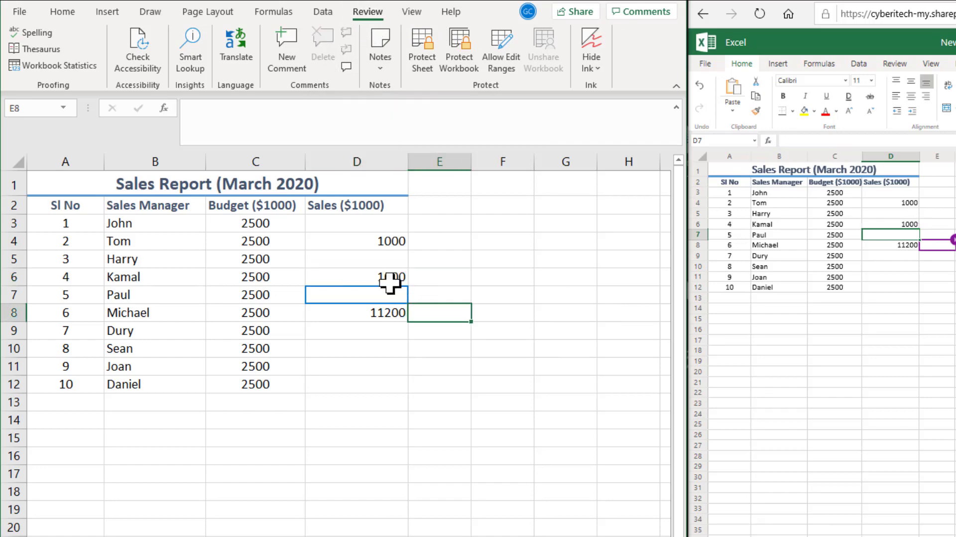
{"action": "left_click", "coordinate": [383, 276]}
{"action": "left_click", "coordinate": [468, 317]}
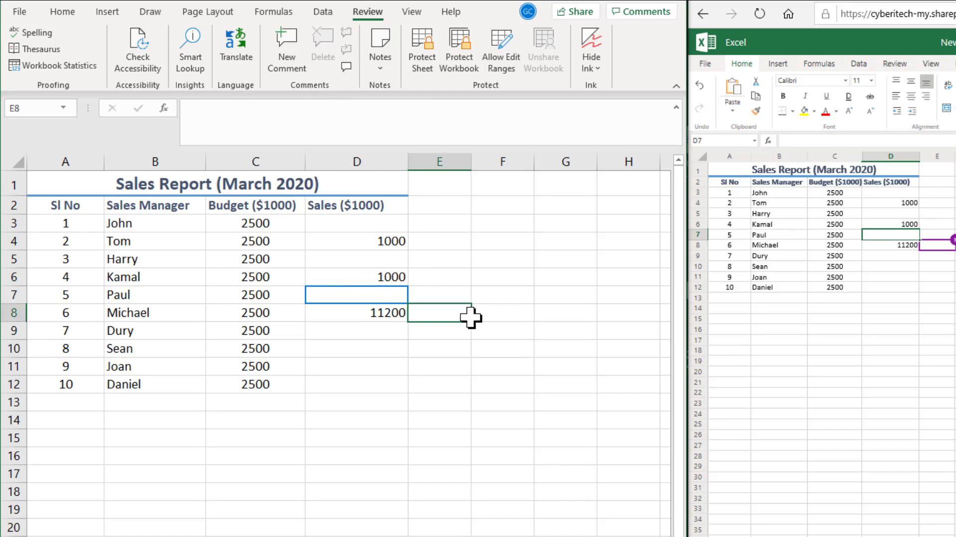
{"action": "left_click", "coordinate": [910, 226]}
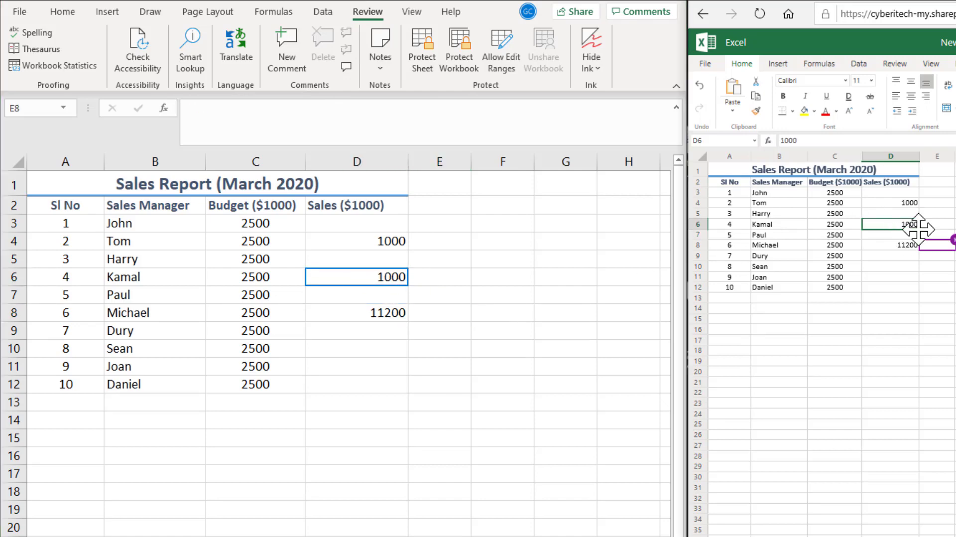